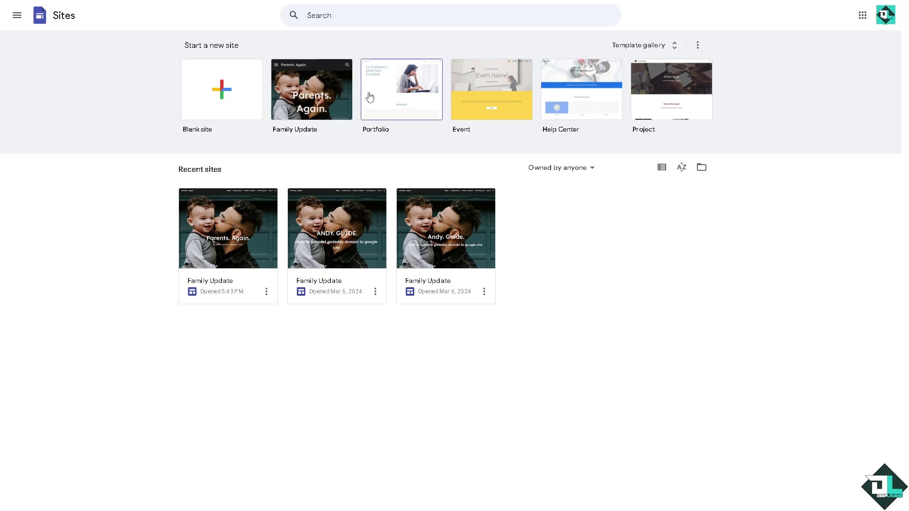
# - Create a Family Update site and replace its hero text with 'How to Use a Google Domain on Squarespace'
pyautogui.click(307, 93)
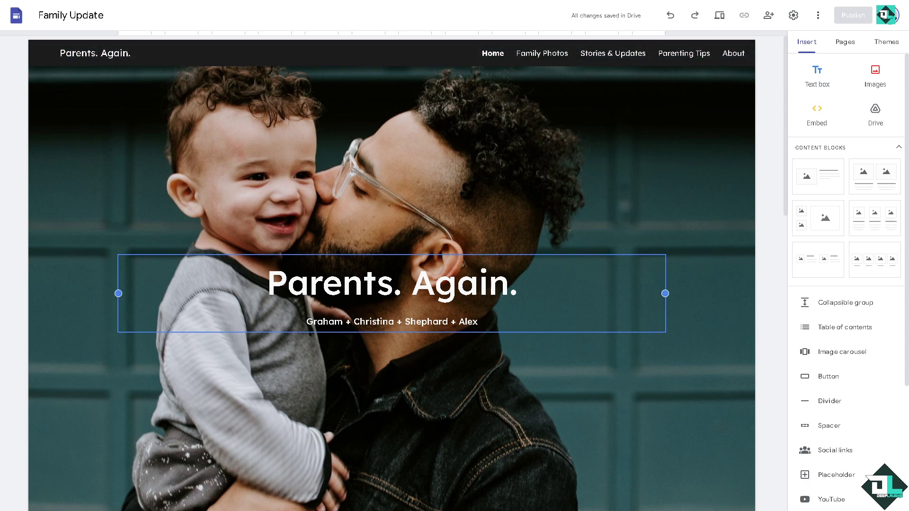
pyautogui.click(334, 287)
pyautogui.hotkey('ctrl', 'a')
pyautogui.write('https://www.squarespace.com/')
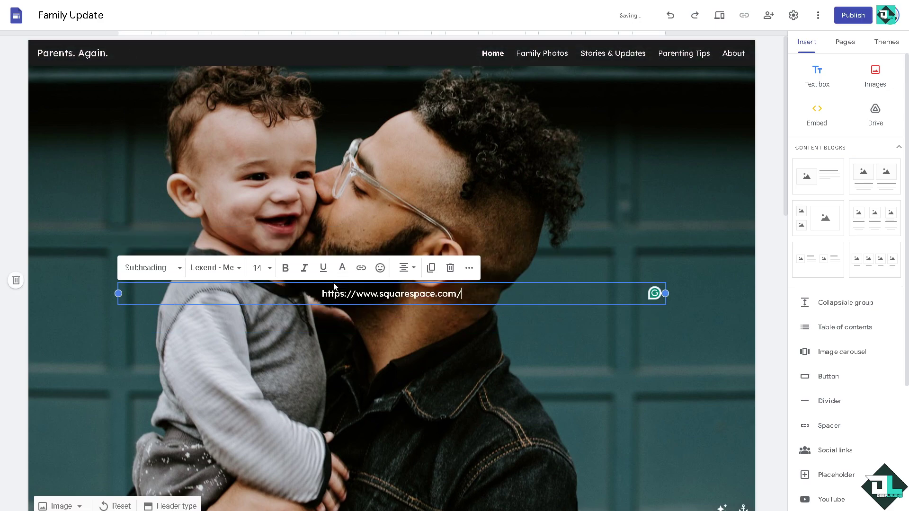
pyautogui.hotkey('ctrl', 'z')
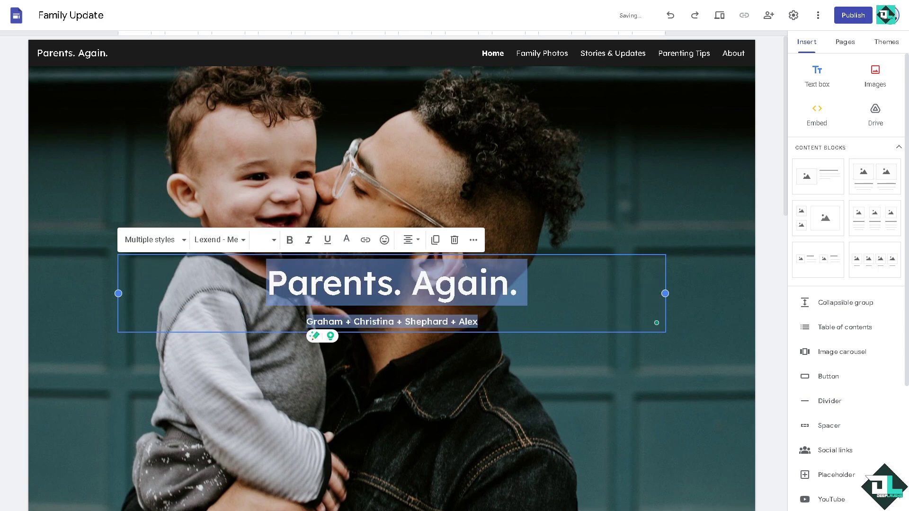
pyautogui.click(357, 279)
pyautogui.hotkey('ctrl', 'a')
pyautogui.write('How to Use a Google Domain on Squarespace')
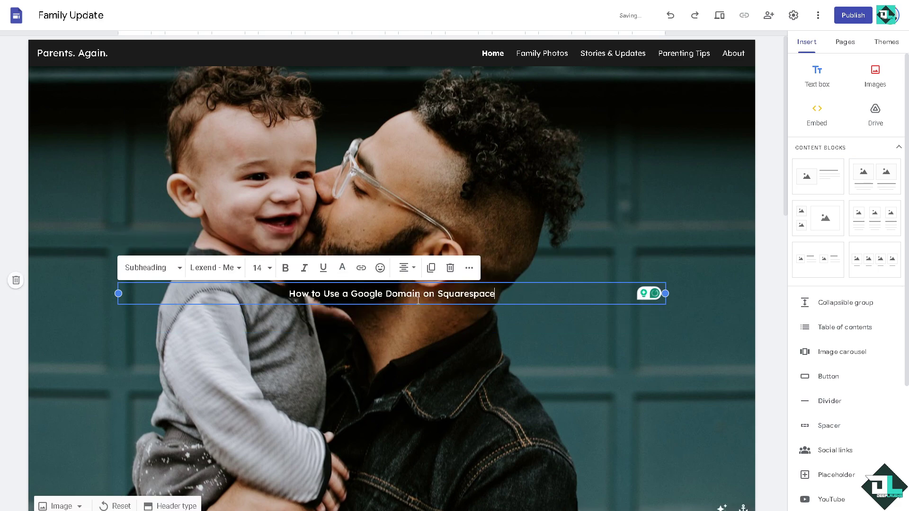
# - Make the new hero heading bold in the Amatic SC font
pyautogui.moveTo(501, 293); pyautogui.dragTo(289, 294)
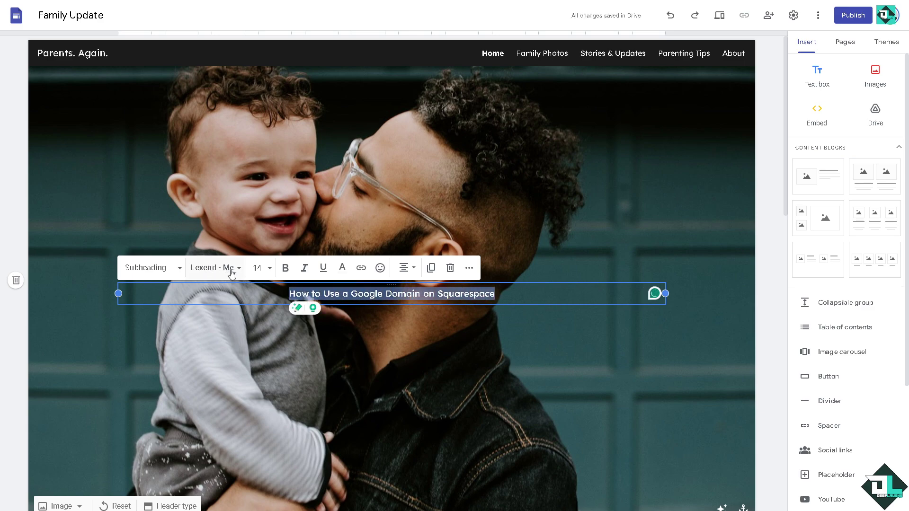
pyautogui.click(284, 269)
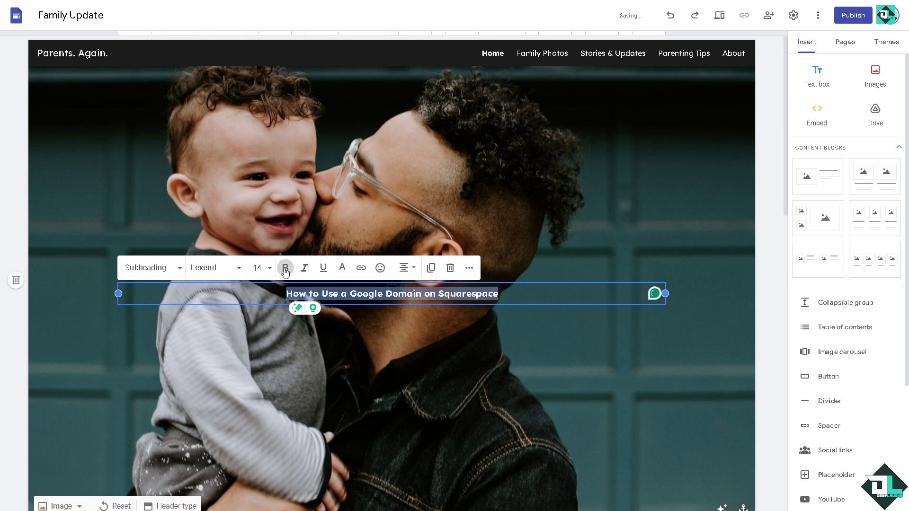
pyautogui.click(239, 269)
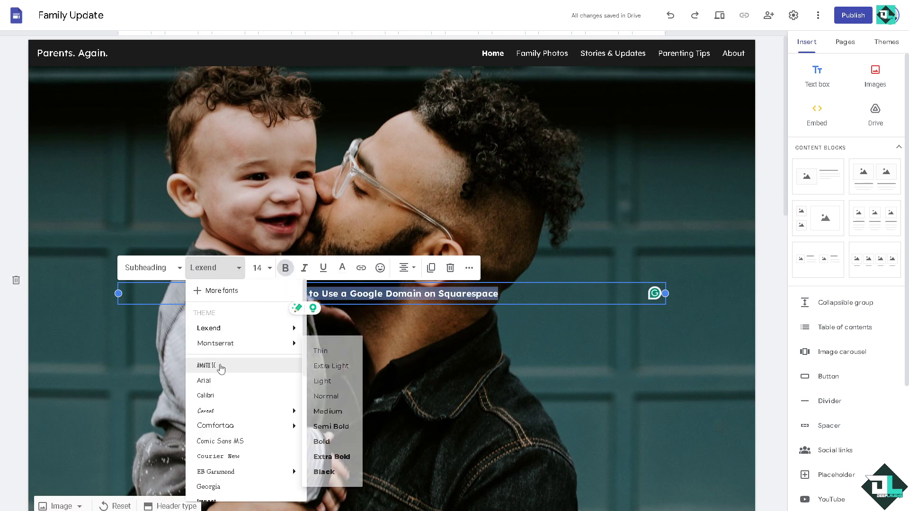
pyautogui.click(246, 365)
# - Enlarge the heading to font size 72
pyautogui.click(268, 268)
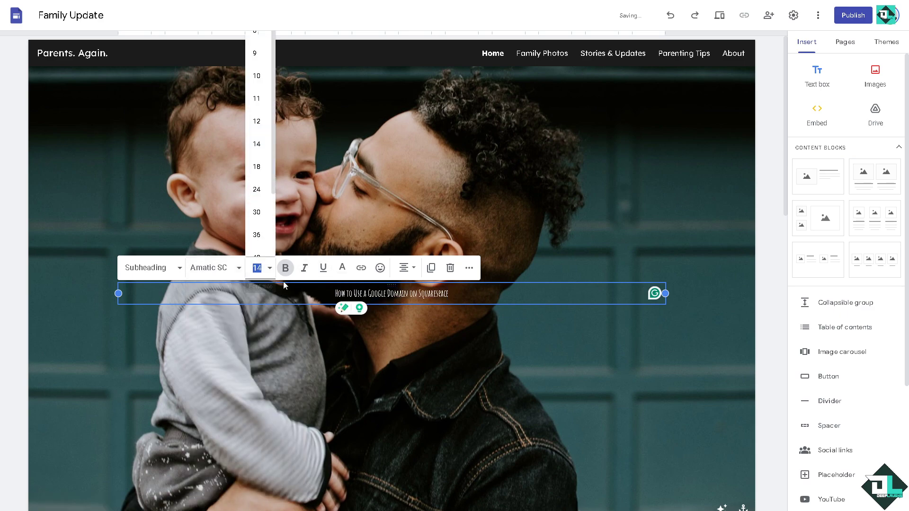
pyautogui.scroll(-3, 274, 202)
pyautogui.click(257, 235)
pyautogui.scroll(3, 269, 260)
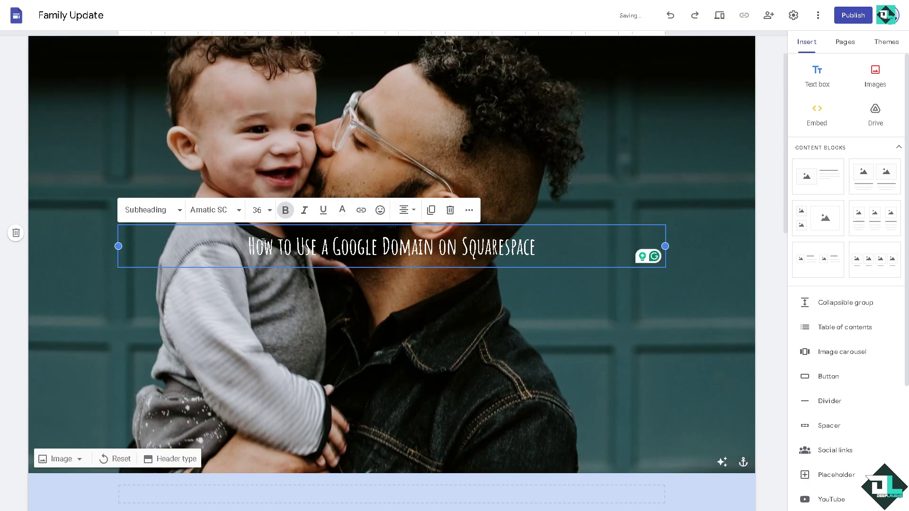
pyautogui.click(268, 258)
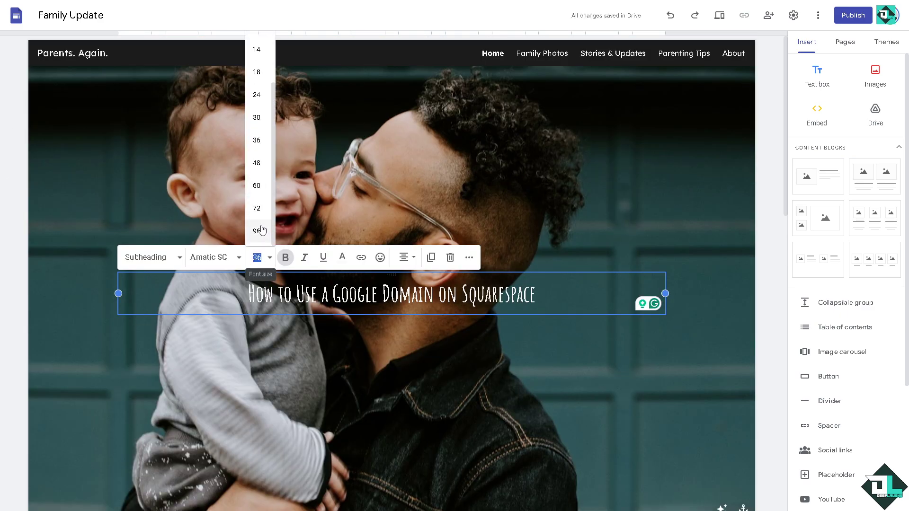
pyautogui.click(256, 209)
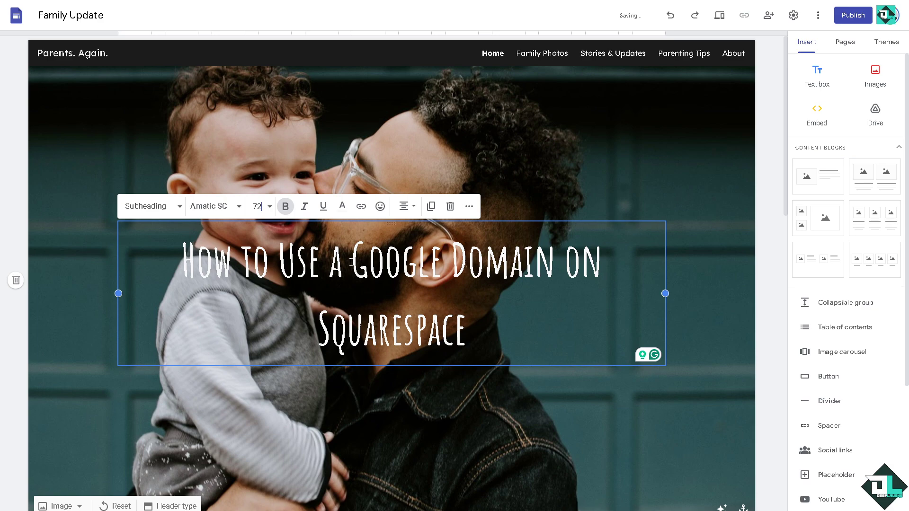
# - Colour the whole heading red and underline it
pyautogui.hotkey('ctrl', 'a')
pyautogui.hotkey('ctrl', 'c')
pyautogui.click(342, 210)
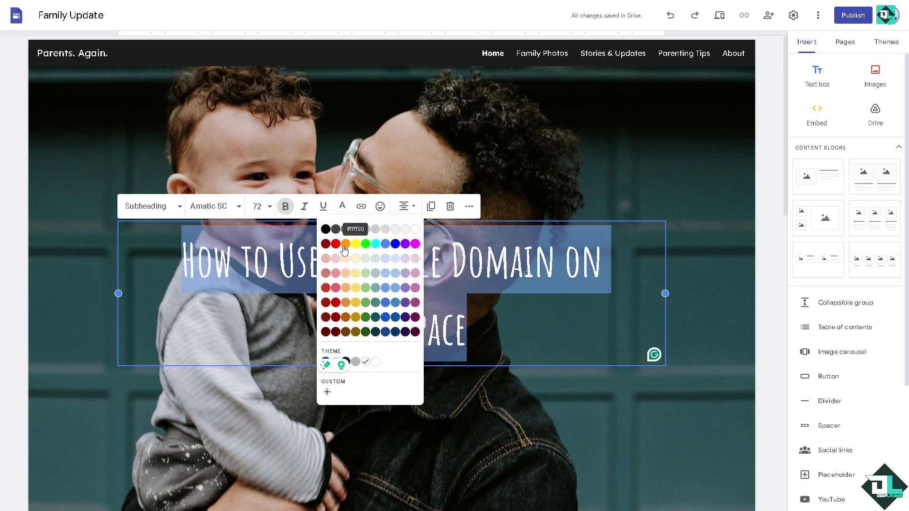
pyautogui.click(336, 243)
pyautogui.click(325, 215)
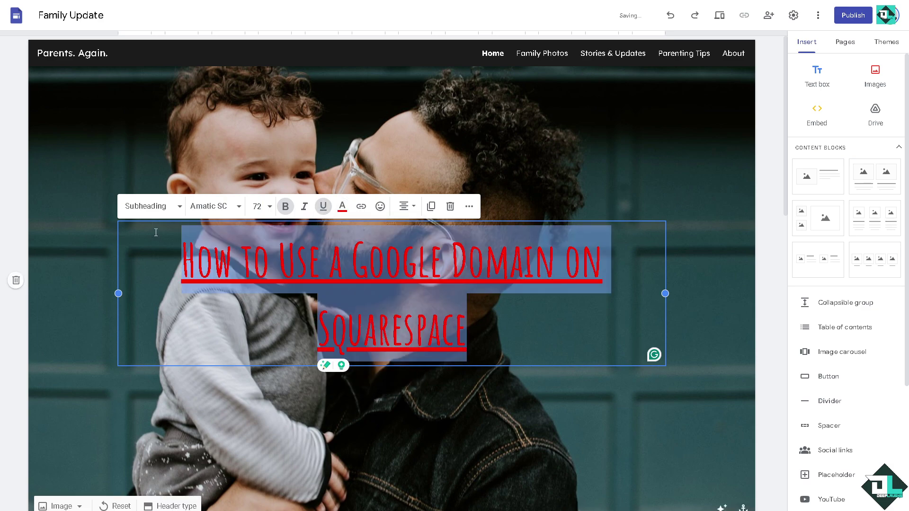
pyautogui.click(85, 225)
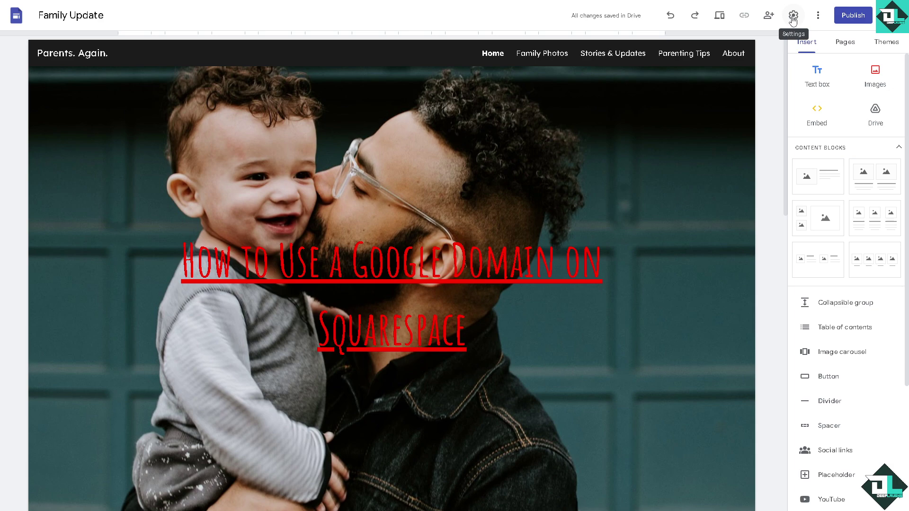
# - Go to Settings > Custom domains and start the custom domain setup
pyautogui.click(791, 19)
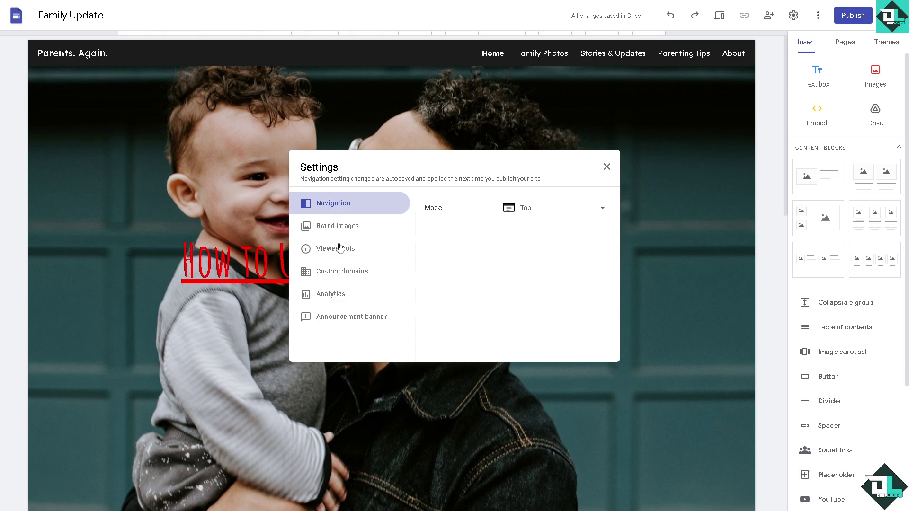
pyautogui.click(346, 275)
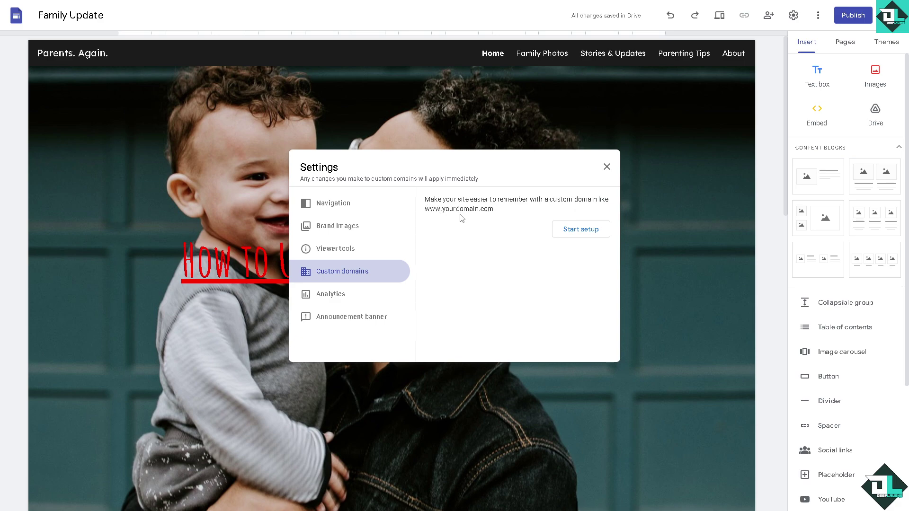
pyautogui.click(571, 231)
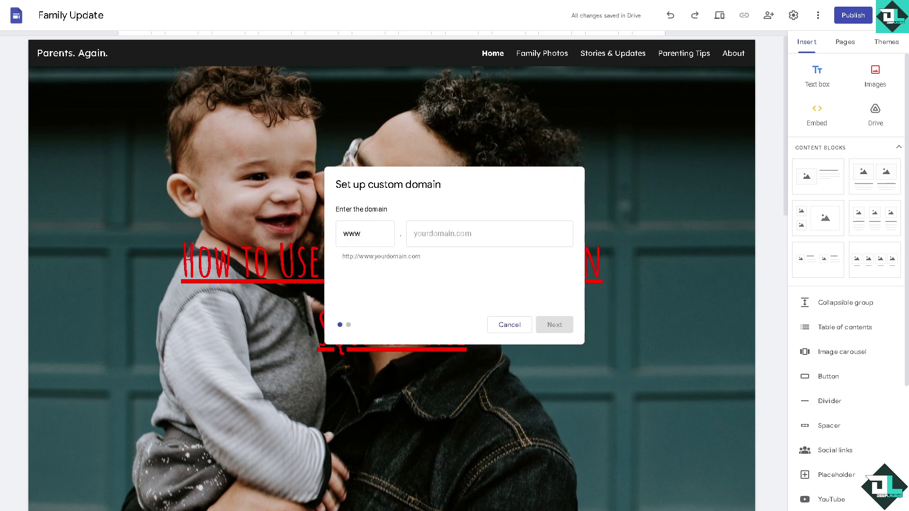
# - Enter DeepLaughs as the domain name after the www prefix, replacing the pasted text
pyautogui.click(470, 231)
pyautogui.hotkey('ctrl', 'v')
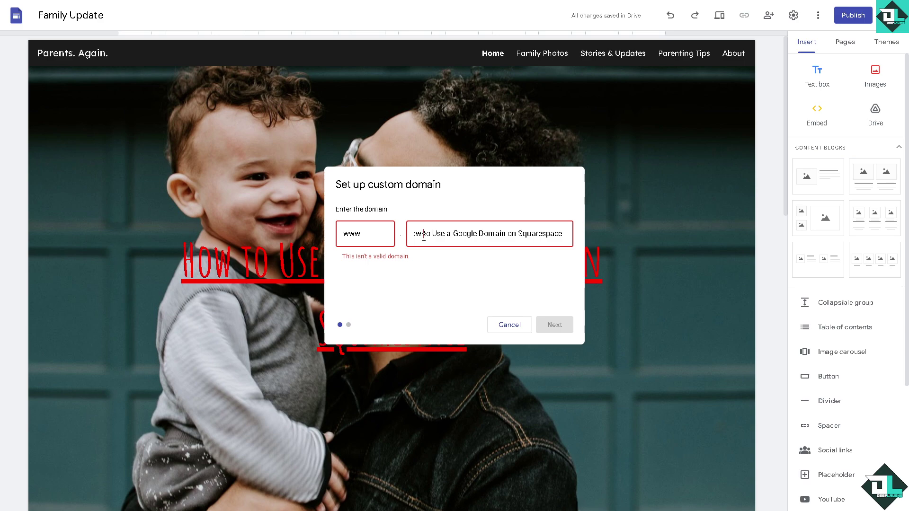
pyautogui.hotkey('ctrl', 'a')
pyautogui.write('d')
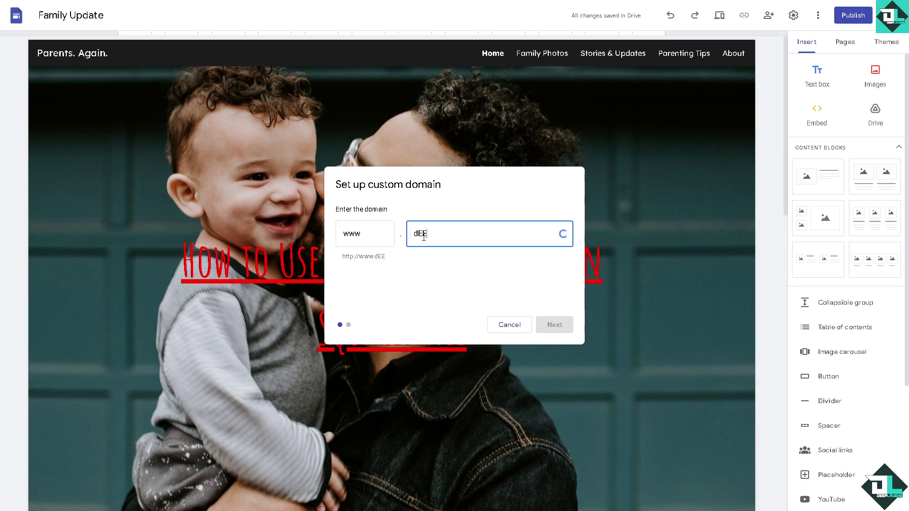
pyautogui.press('BackSpace')
pyautogui.write('Deeplaughs')
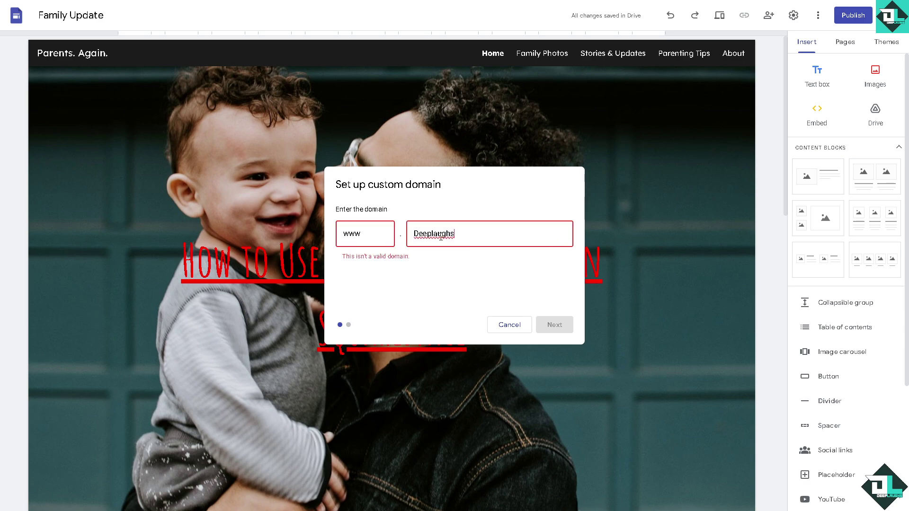
pyautogui.press('Left')
pyautogui.press('Left')
pyautogui.press('Left')
pyautogui.press('Left')
pyautogui.press('Left')
pyautogui.press('BackSpace')
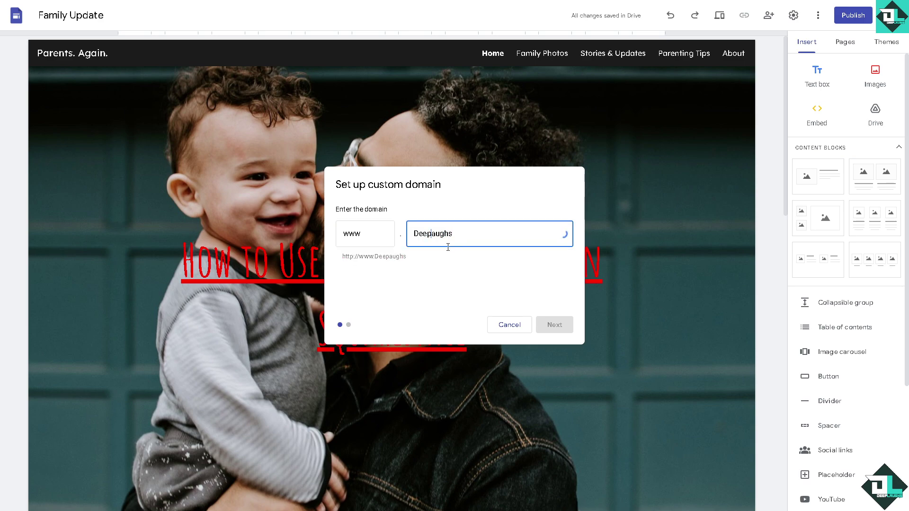
pyautogui.write('L')
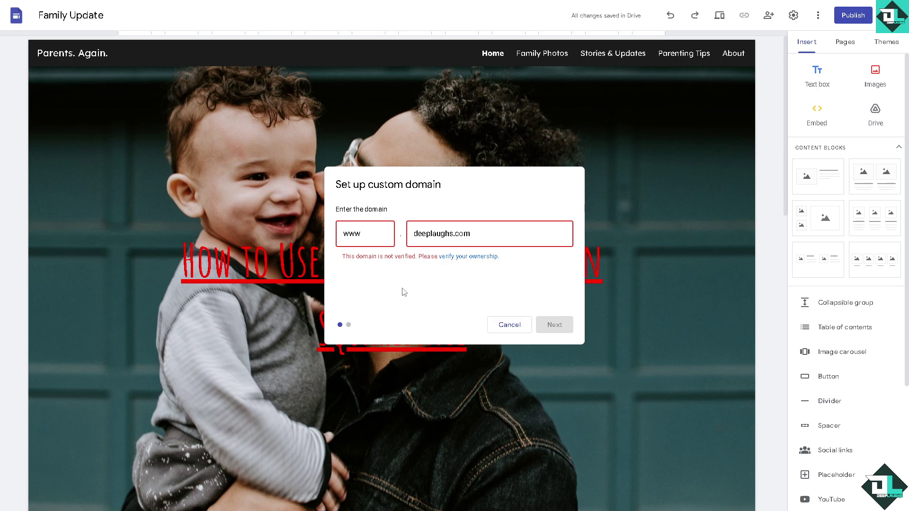
# - Follow the ownership link and add deeplaughs.com as a Search Console Domain property
pyautogui.click(464, 258)
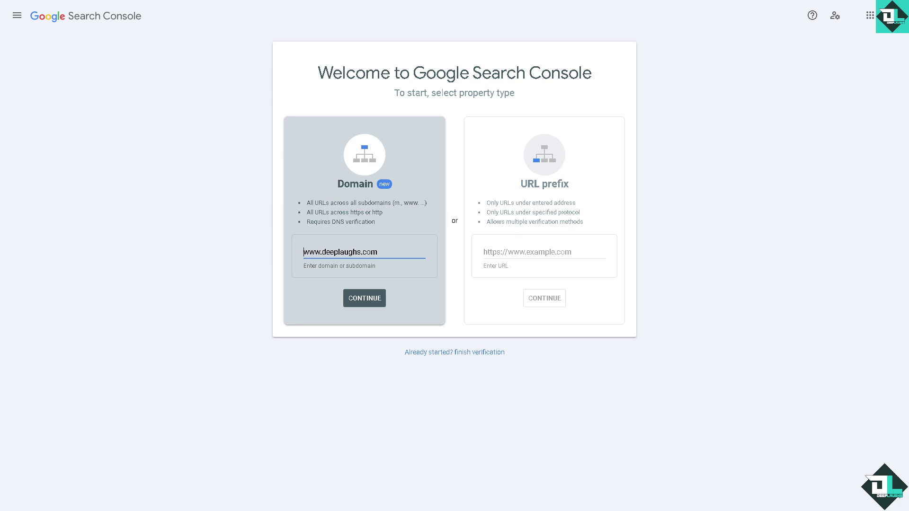
pyautogui.click(440, 289)
pyautogui.click(374, 298)
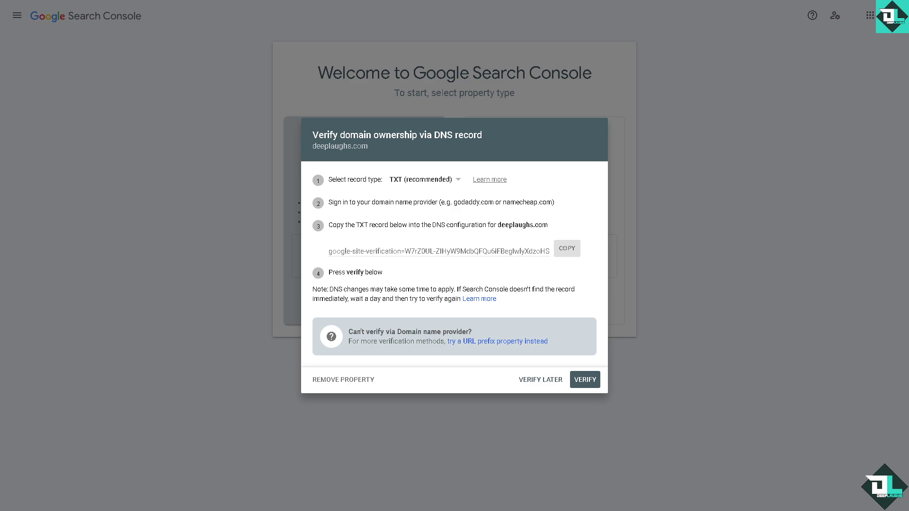
# - Switch the record type to CNAME and back to TXT, then verify deeplaughs.com
pyautogui.click(448, 184)
pyautogui.click(442, 197)
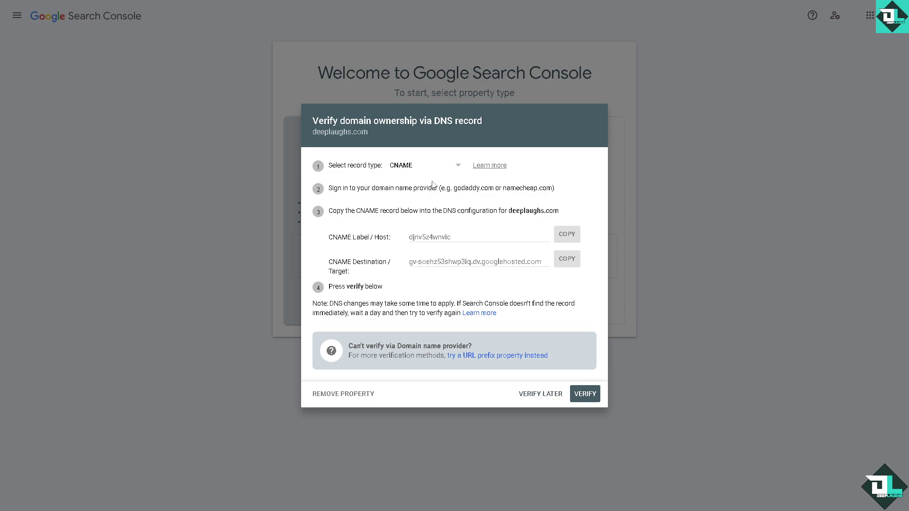
pyautogui.click(411, 170)
pyautogui.click(413, 169)
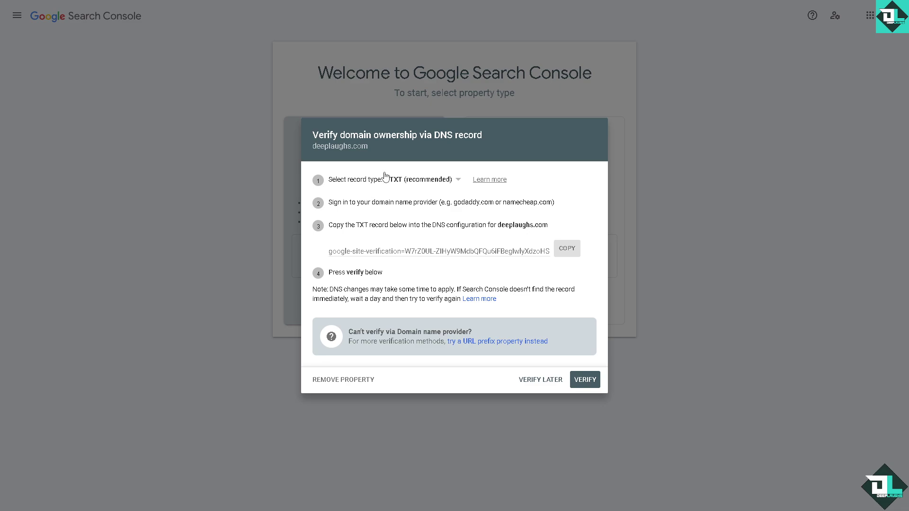
pyautogui.click(586, 380)
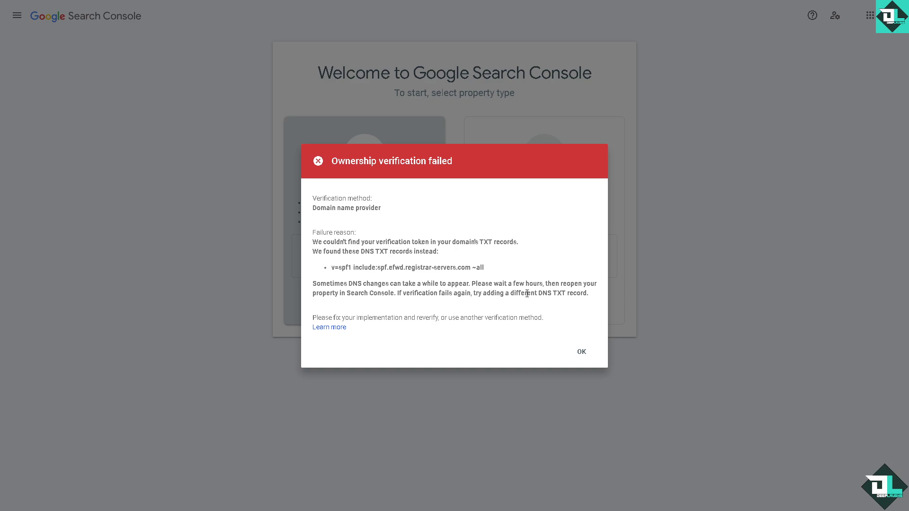
# - Dismiss the verification failure notice and open the Squarespace account menu
pyautogui.click(583, 353)
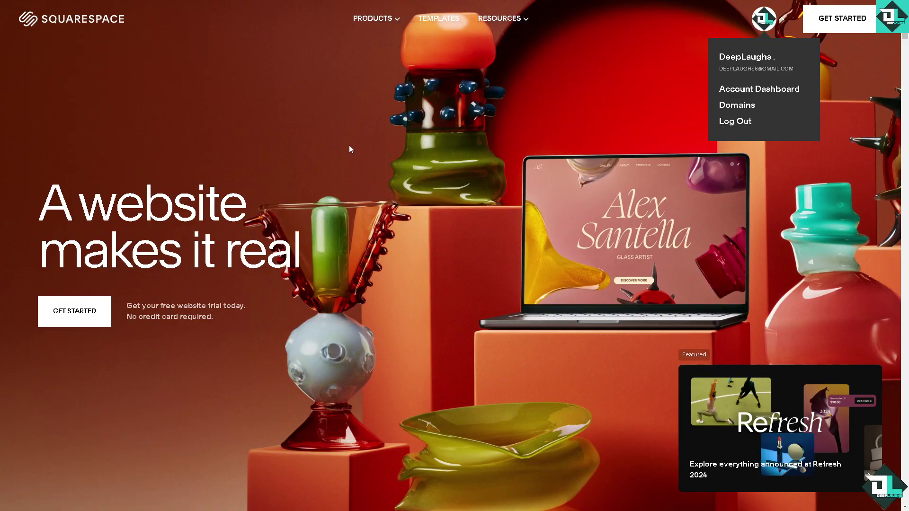
pyautogui.click(441, 108)
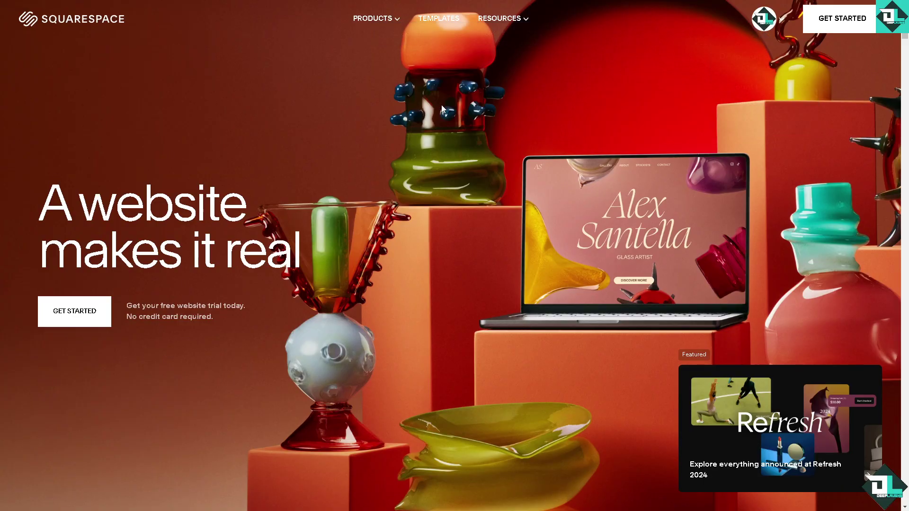
pyautogui.click(780, 23)
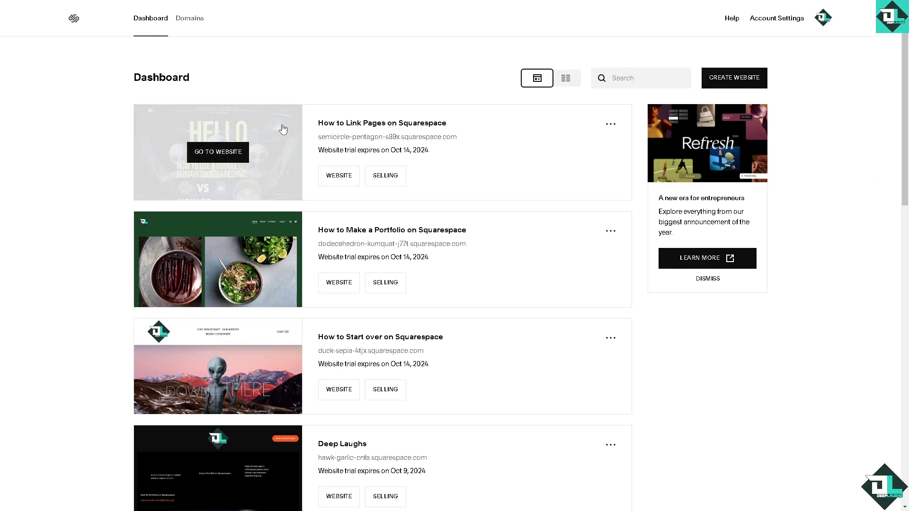
# - Open the How to Link Pages site's Settings and go to Domains & Email > Domains
pyautogui.click(610, 124)
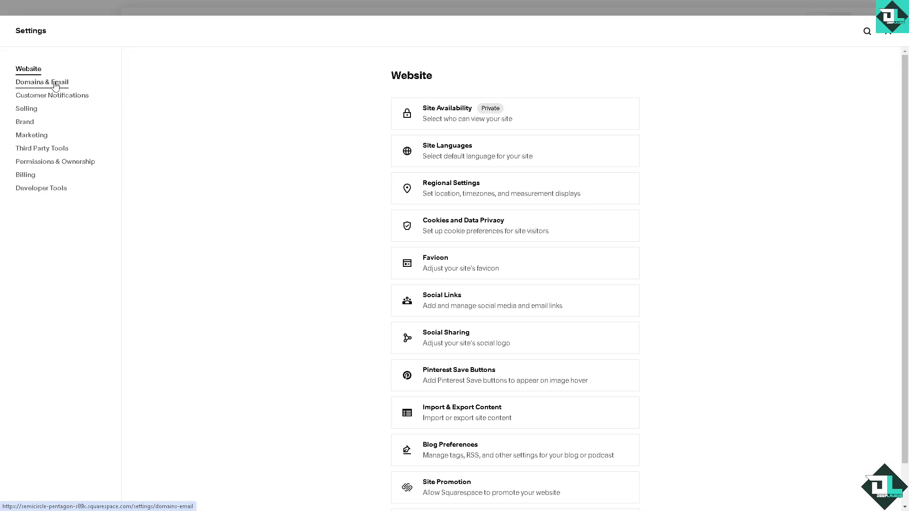
pyautogui.click(55, 86)
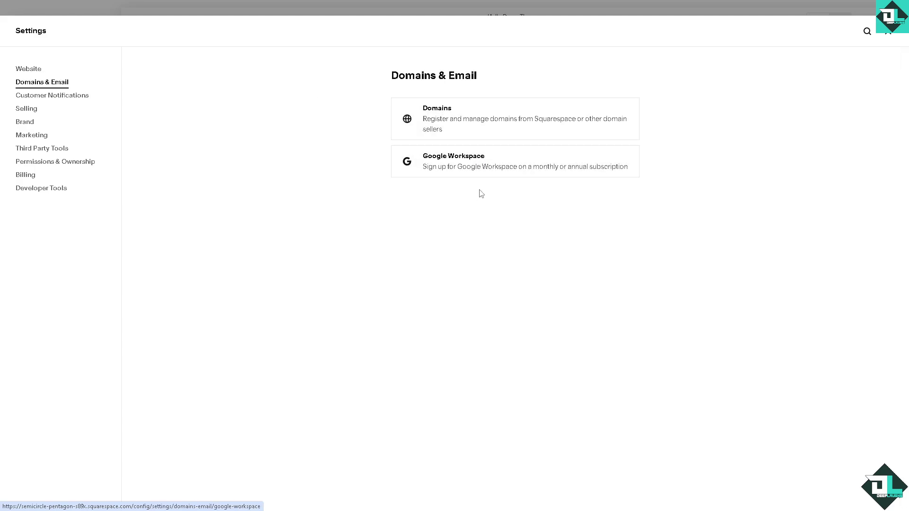
pyautogui.click(494, 132)
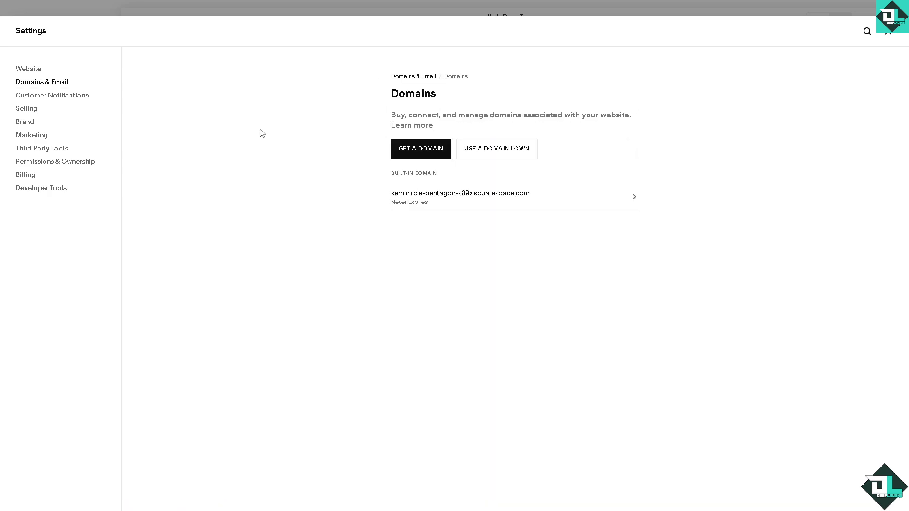
# - Try connecting deepslaughs.com as an owned domain, then close the prompt
pyautogui.click(488, 151)
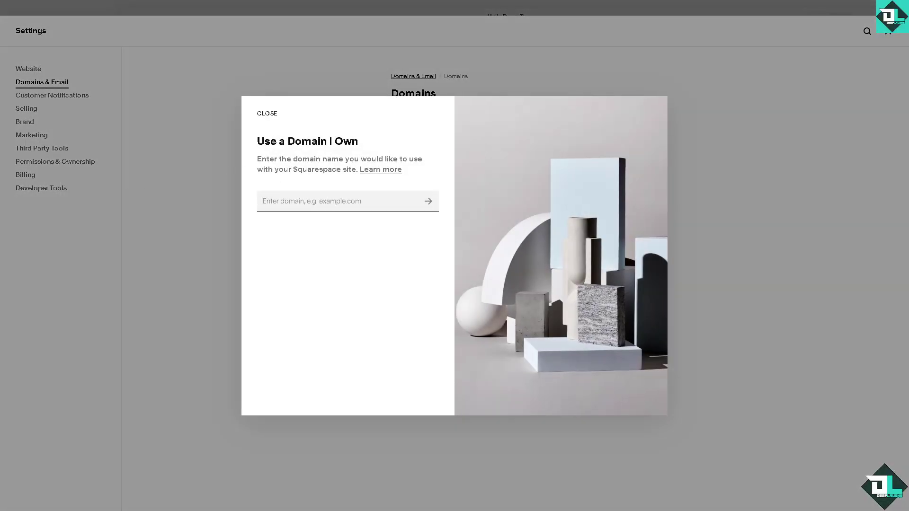
pyautogui.click(299, 202)
pyautogui.write('deepsla')
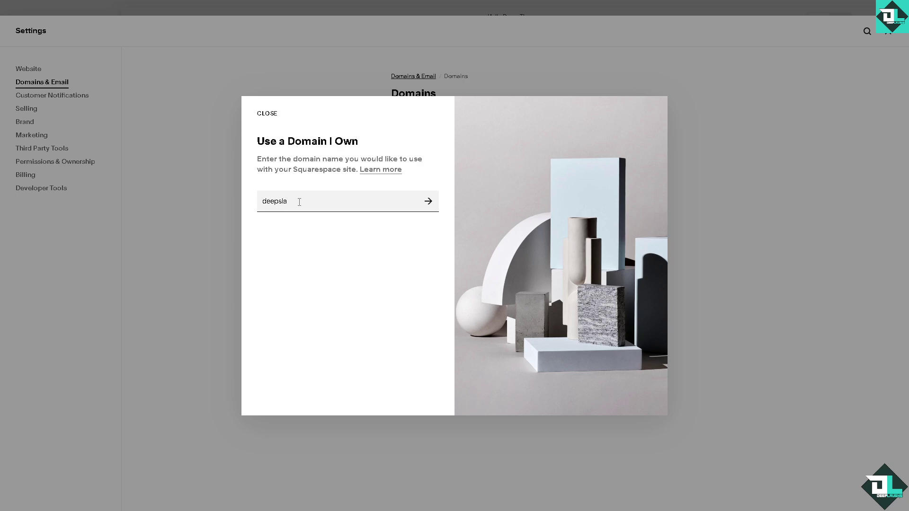
pyautogui.write('ughs.c')
pyautogui.click(428, 201)
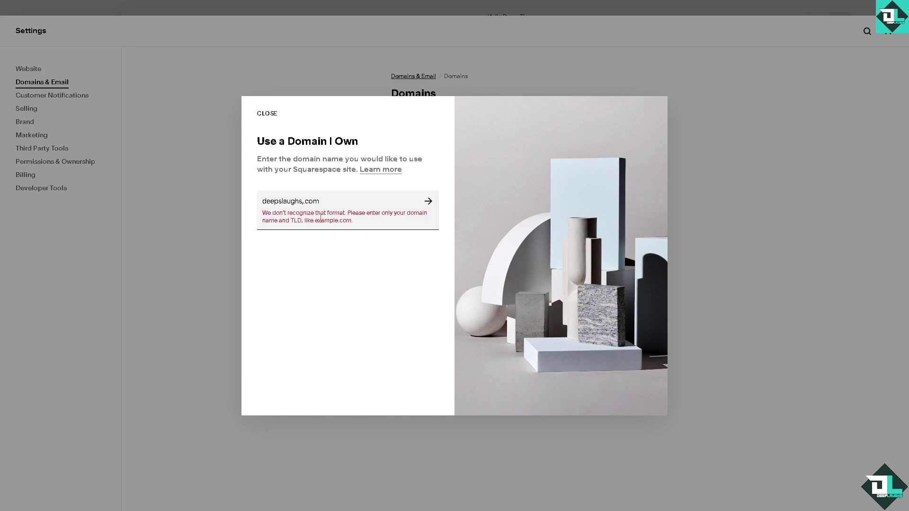
pyautogui.press('Delete')
pyautogui.write('.')
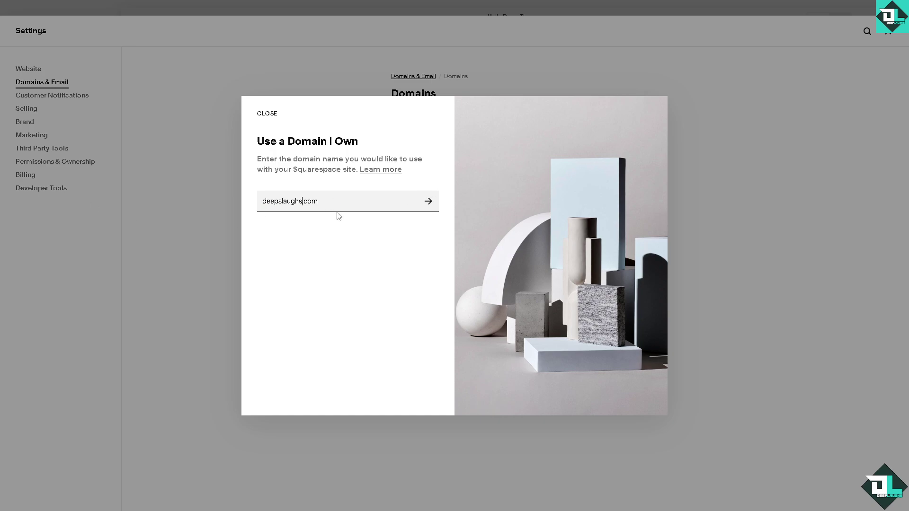
pyautogui.click(429, 201)
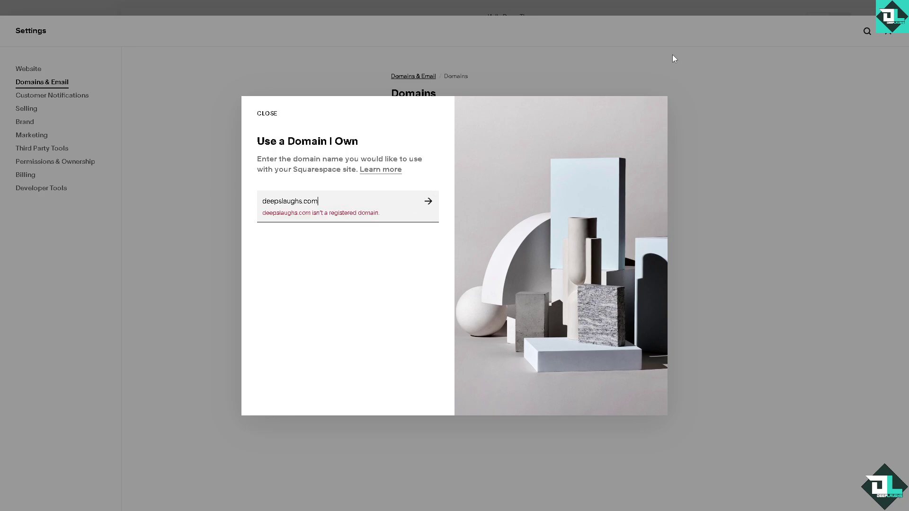
pyautogui.click(888, 37)
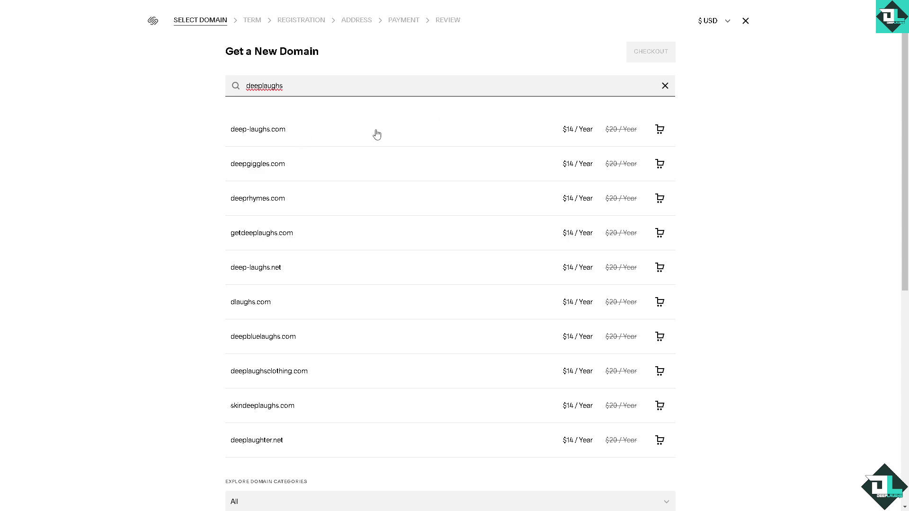
# - Add deep-laughs.com to the cart and check out with a 1-year registration term
pyautogui.click(506, 135)
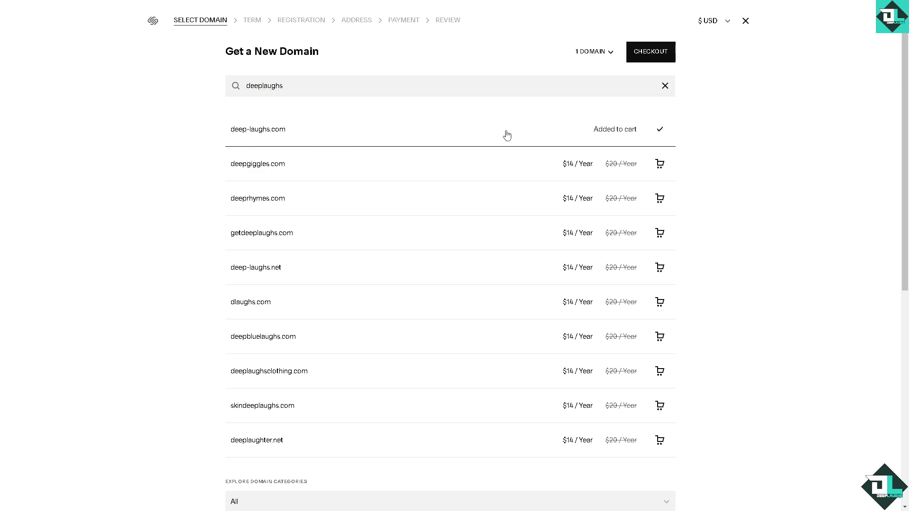
pyautogui.click(651, 52)
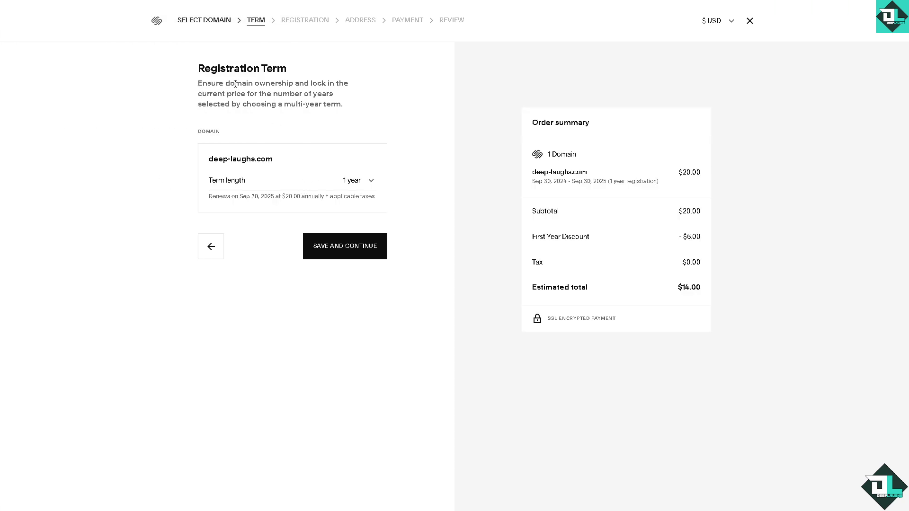
pyautogui.click(351, 247)
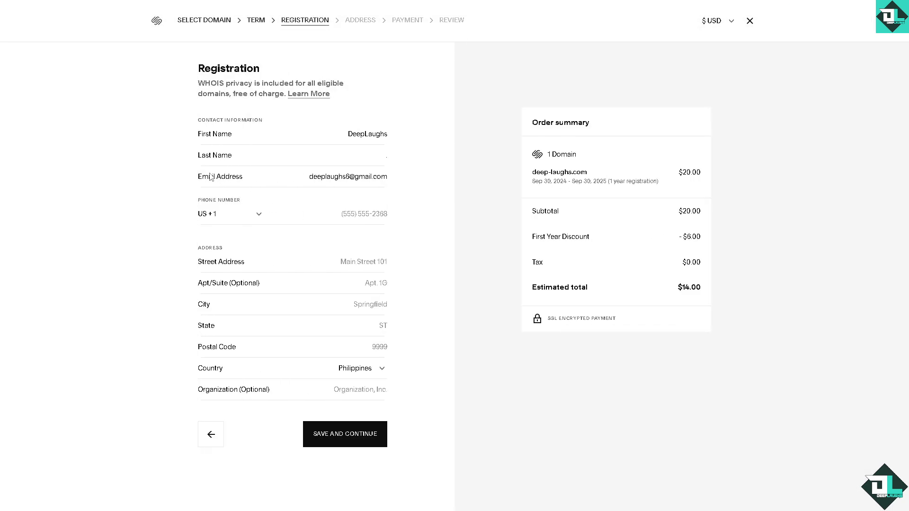